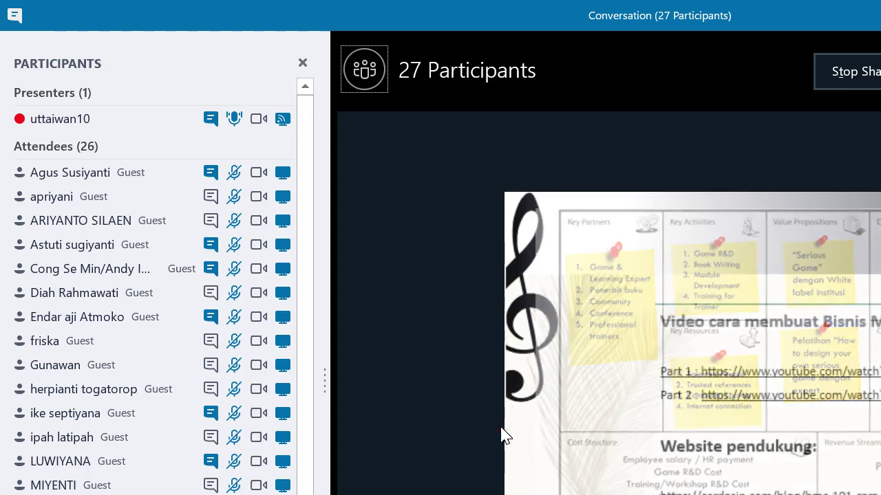
Switch to the PRESENSI & NILAI workbook in Excel and restore its window to a smaller size beside the meeting's participant list.
left_click(590, 418)
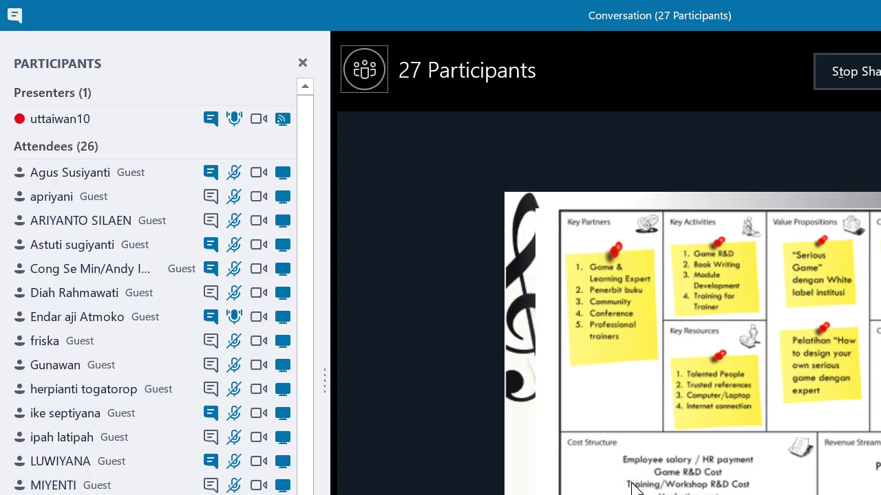
key("alt+Tab")
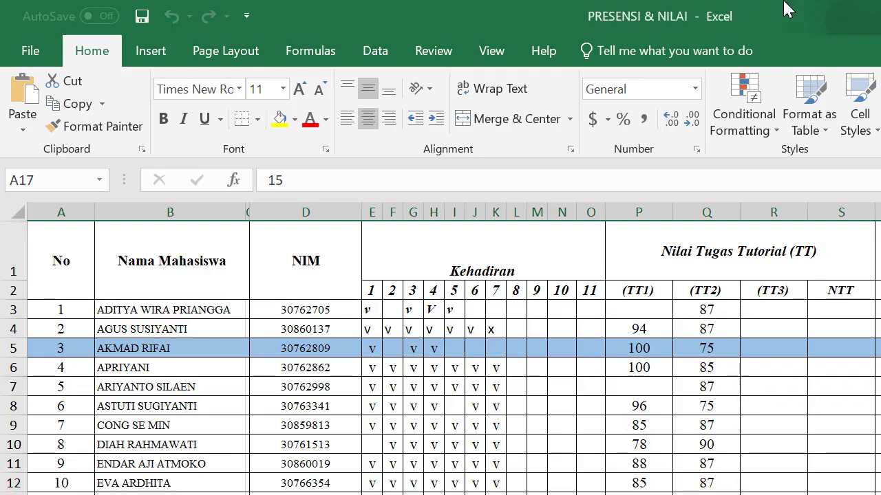
left_click(825, 12)
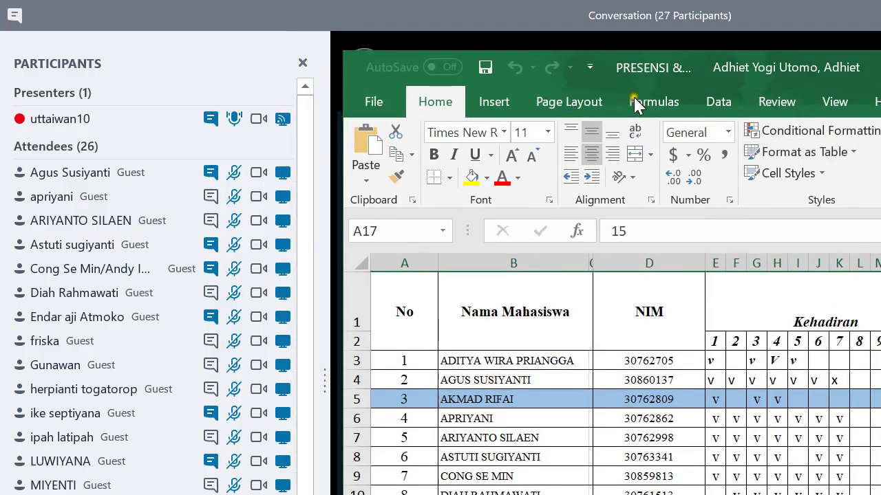
left_click_drag(849, 101, 880, 103)
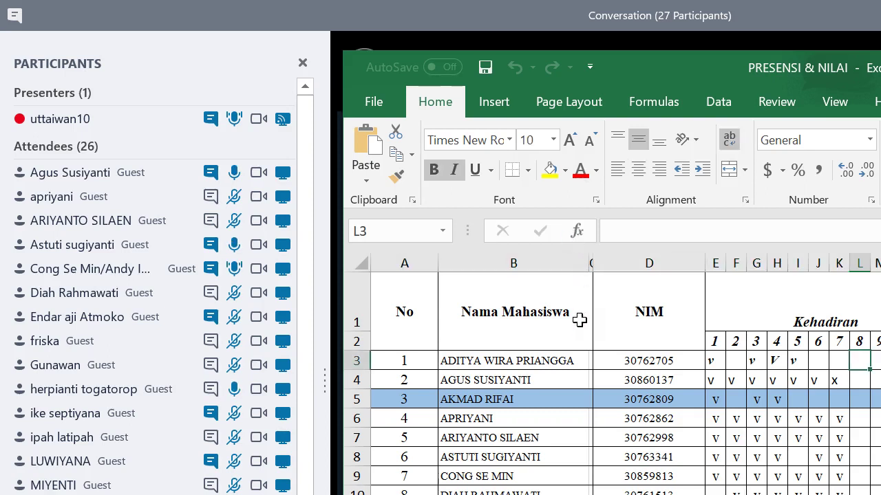
Enter attendance mark "v" for meeting 8 in cells L4 and L6, leaving the blue row 5 blank.
key("Down")
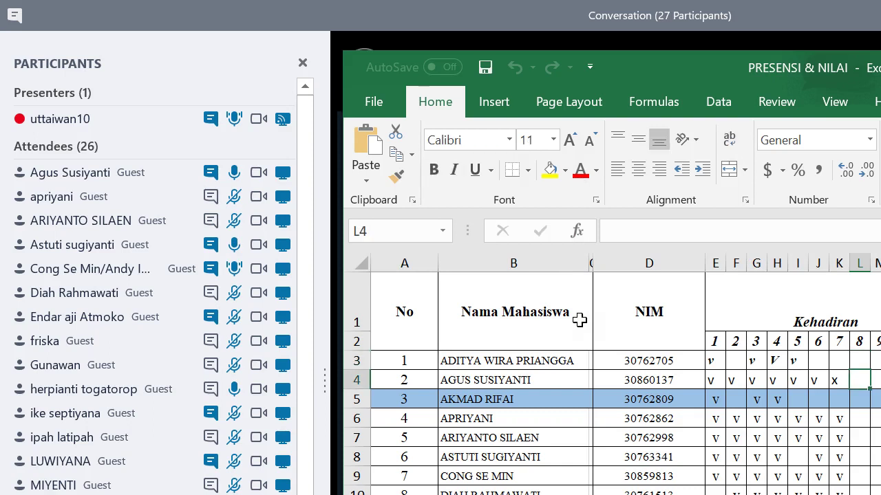
type("v")
key("Return")
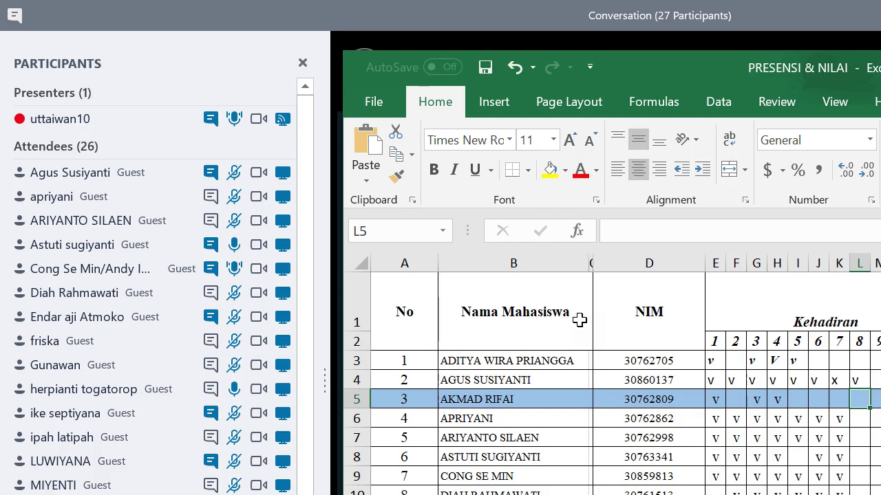
key("Down")
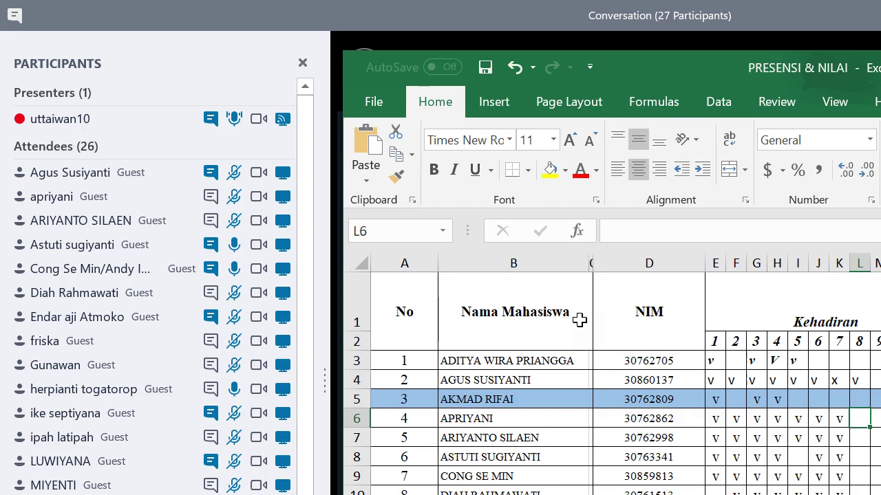
type("v")
key("Return")
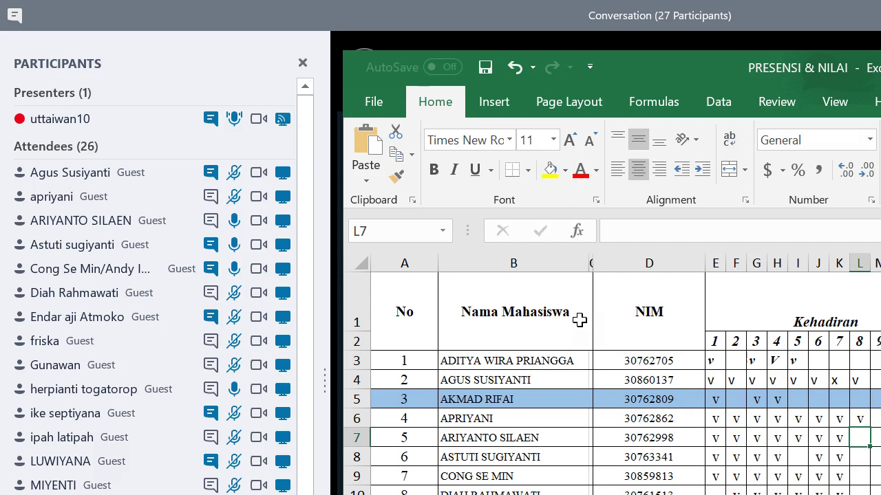
Mark students 5, 6 and 7 as present for meeting 8 with "v" in cells L7 to L9.
type("v")
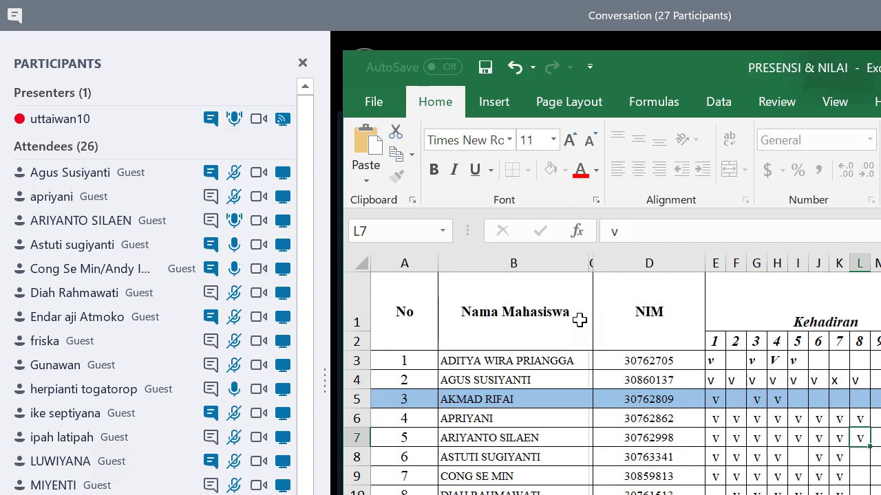
key("Return")
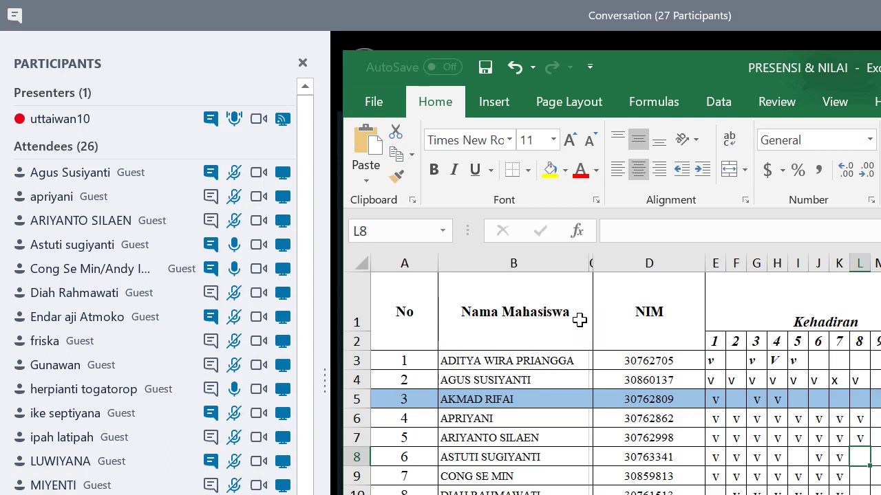
type("v")
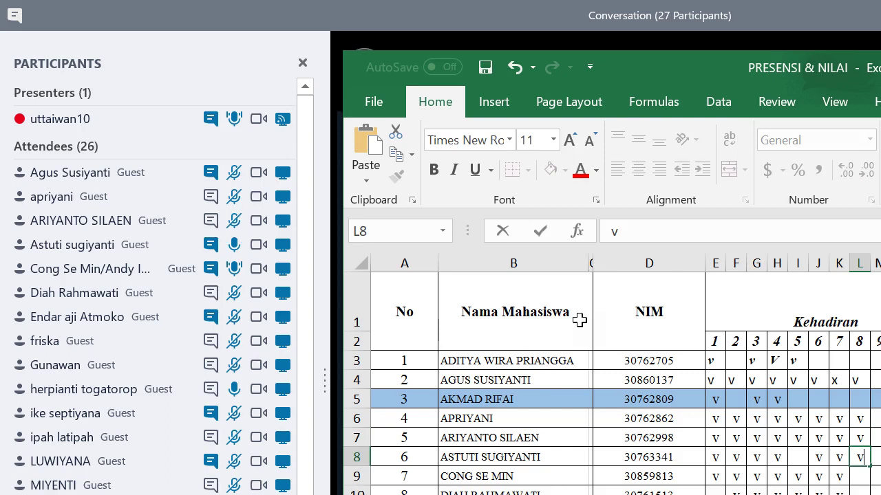
key("Return")
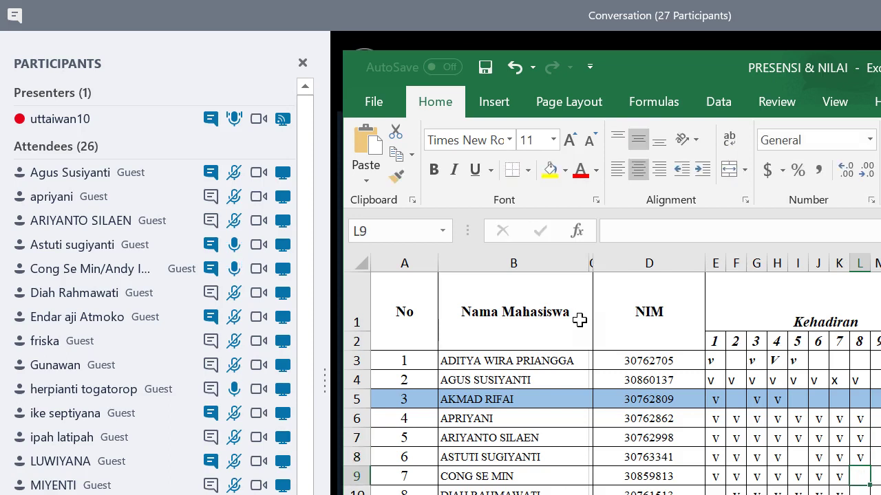
type("v")
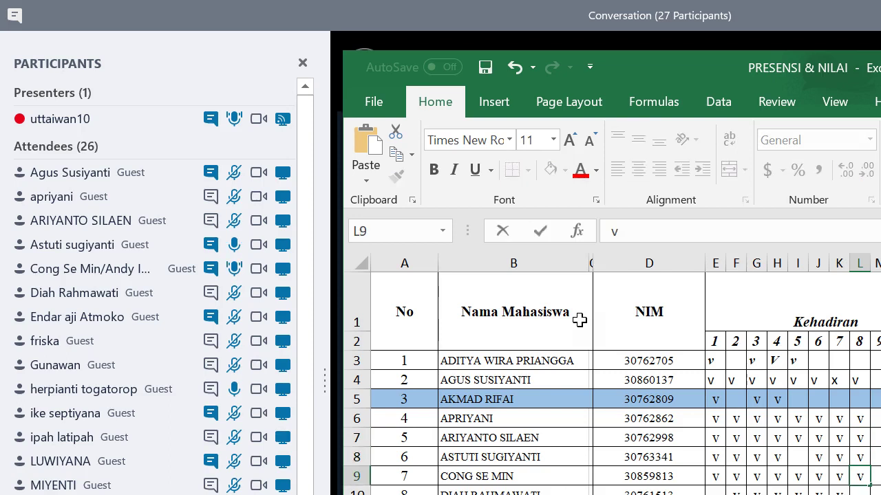
key("Return")
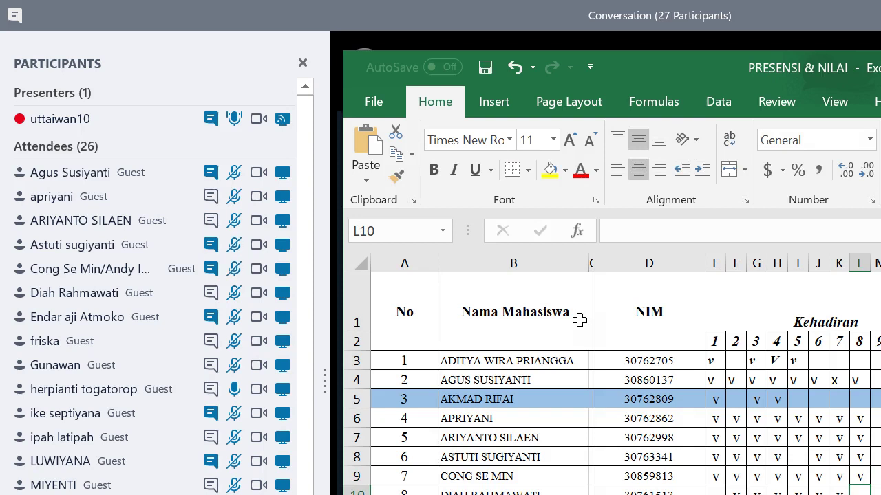
Enter "v" for meeting 8 in cells L10, L11 and L13, skipping student 10 in row 12.
type("v")
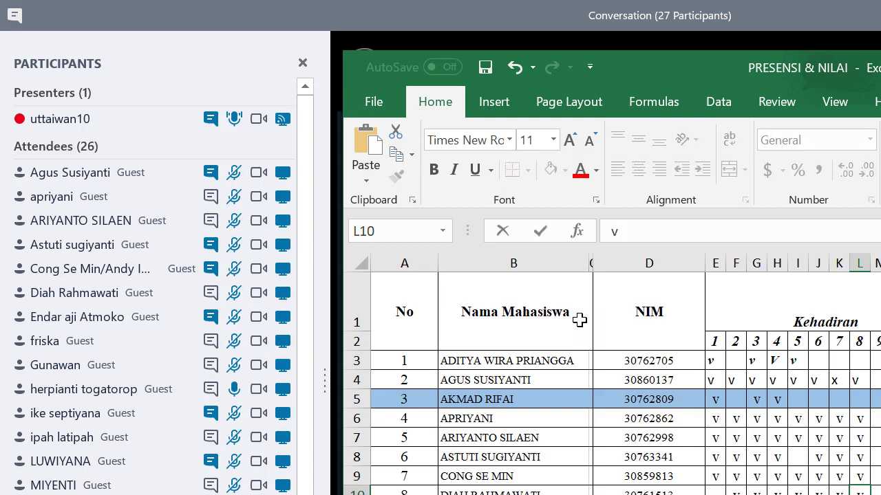
key("Return")
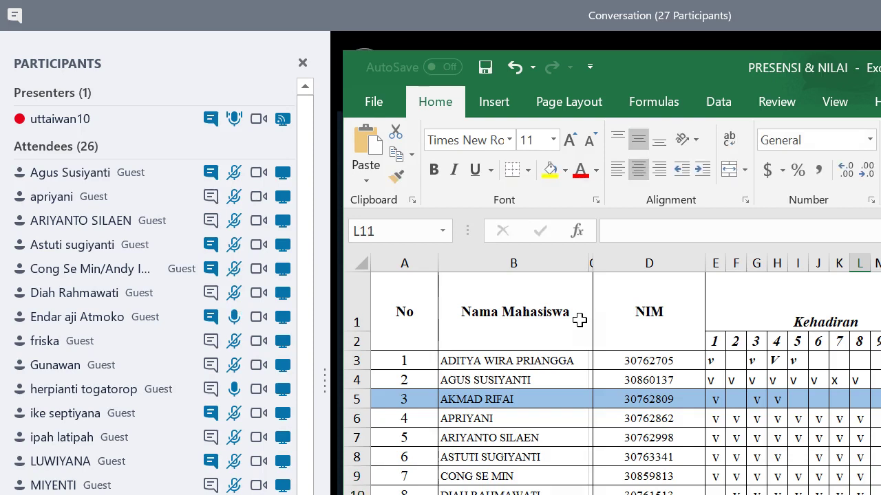
type("v")
key("Return")
key("Return")
type("v")
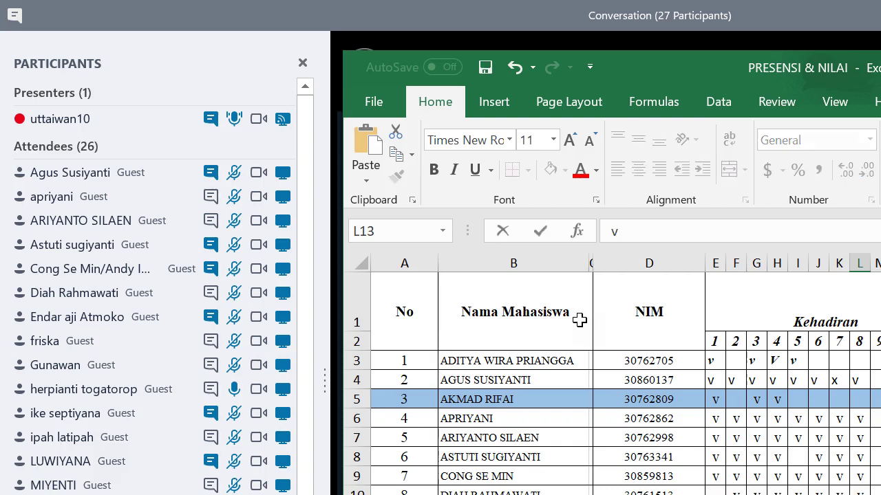
key("Return")
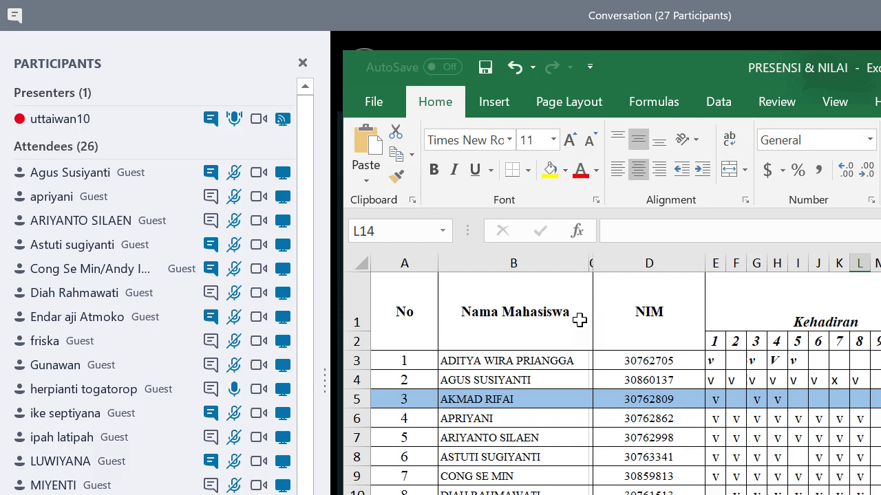
Enter "v" for meeting 8 in cells L14 and L16, leaving the yellow row 15 blank.
type("v")
key("Return")
key("Return")
type("v")
key("Return")
Skip the orange row 17 and mark students 16 and 17 present with "v" in cells L18 and L19.
key("Down")
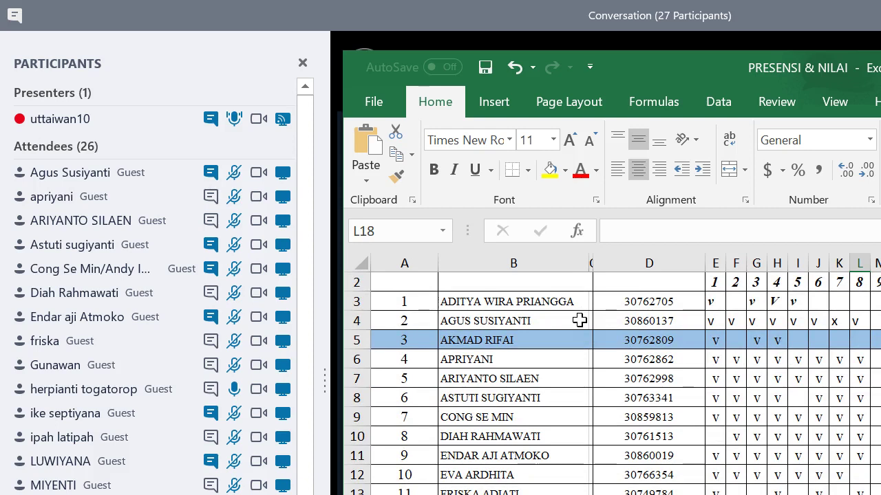
type("v")
key("Return")
type("v")
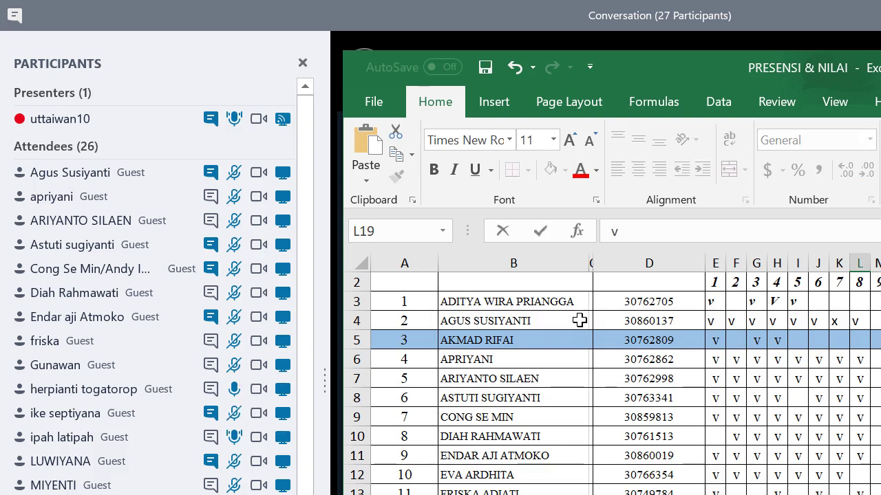
key("Return")
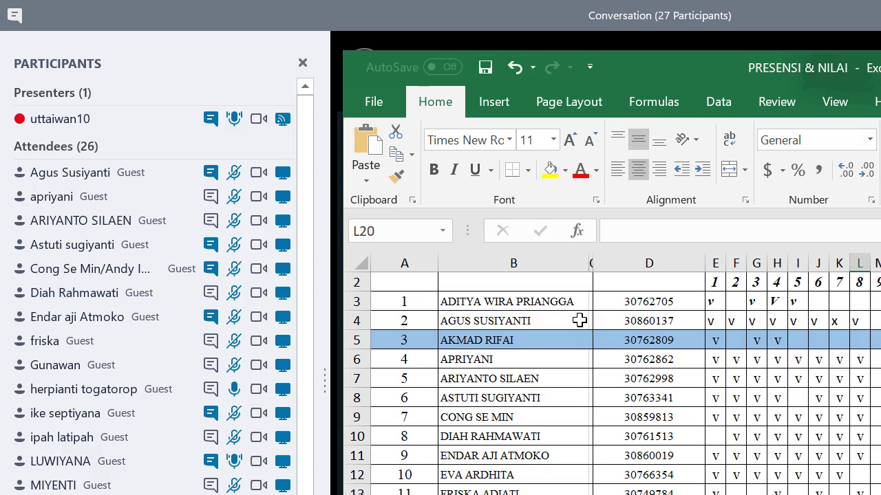
Leave L20 blank and enter the meeting 8 attendance mark "v" in cells L21, L22 and L23.
key("Down")
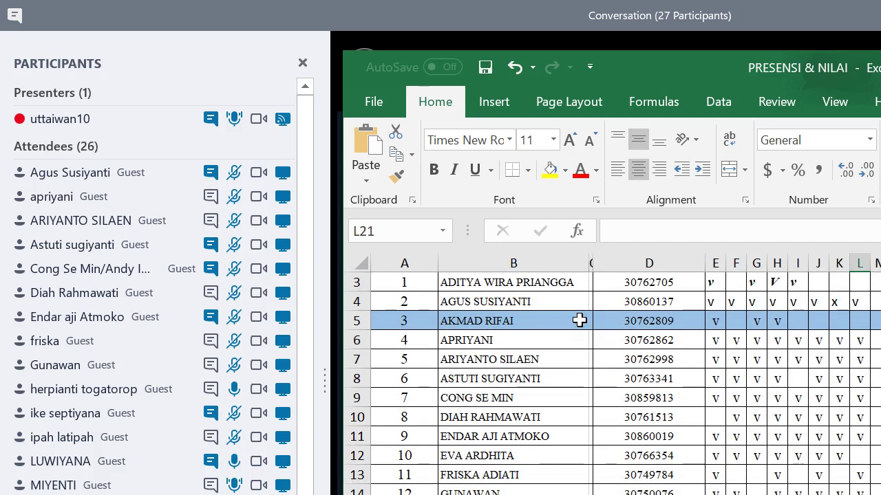
type("v")
key("Return")
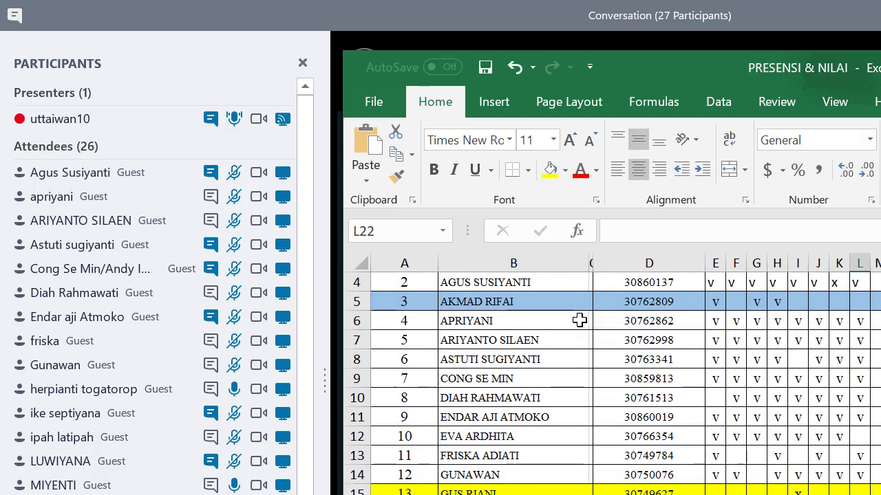
type("v")
key("Return")
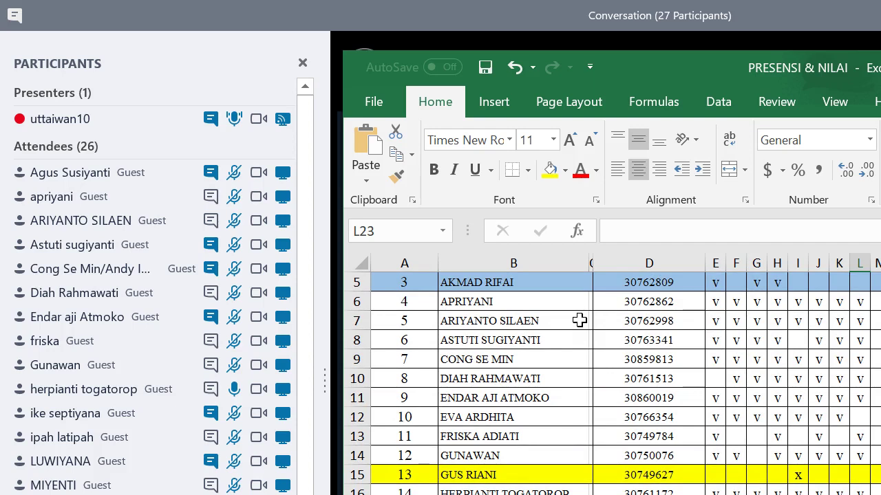
type("v")
key("Return")
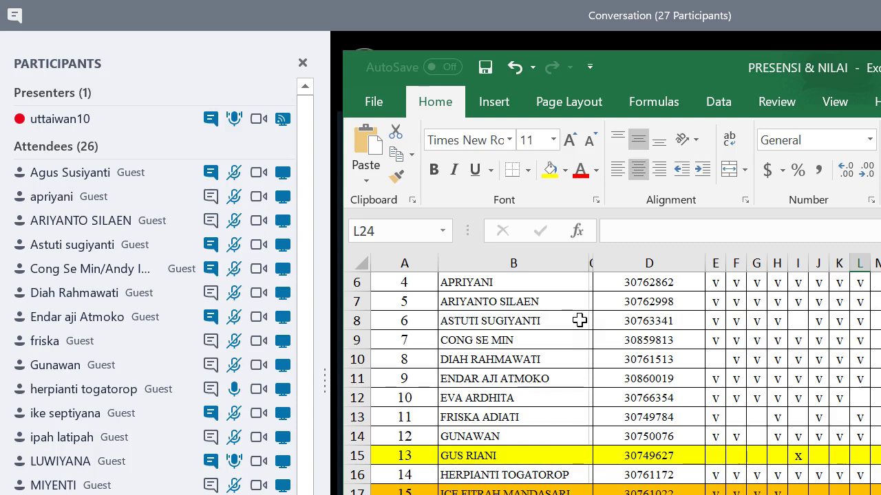
Leave L24 and L25 blank and enter "v" for meeting 8 in cells L26 and L27.
key("Down")
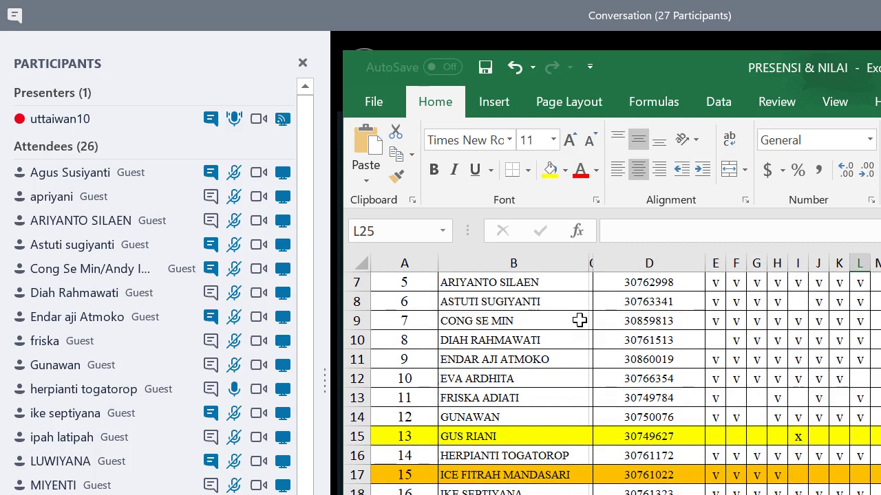
key("Down")
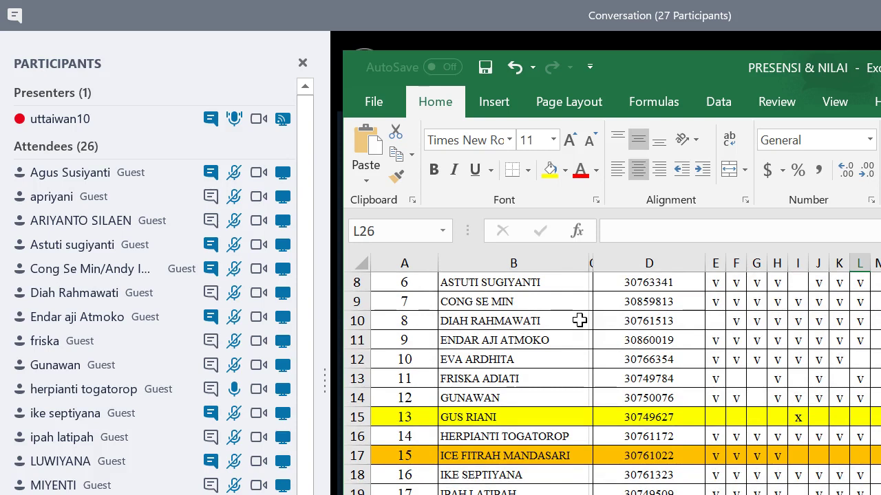
type("v")
key("Return")
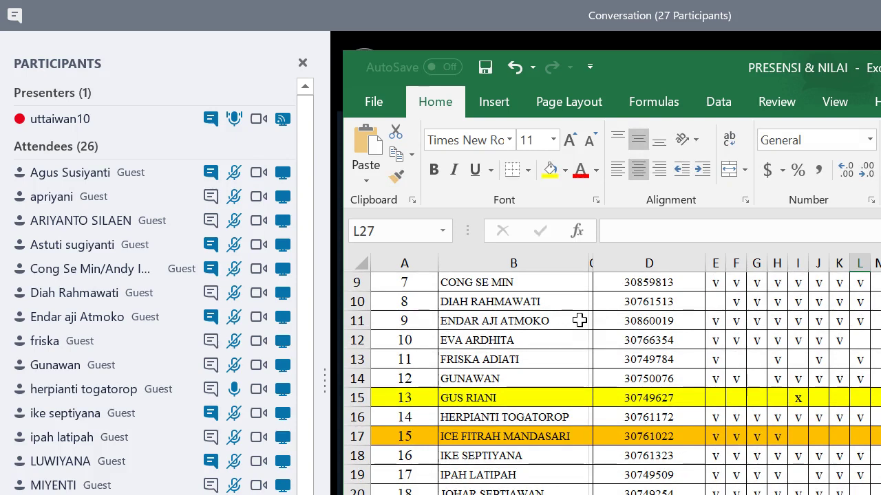
type("v")
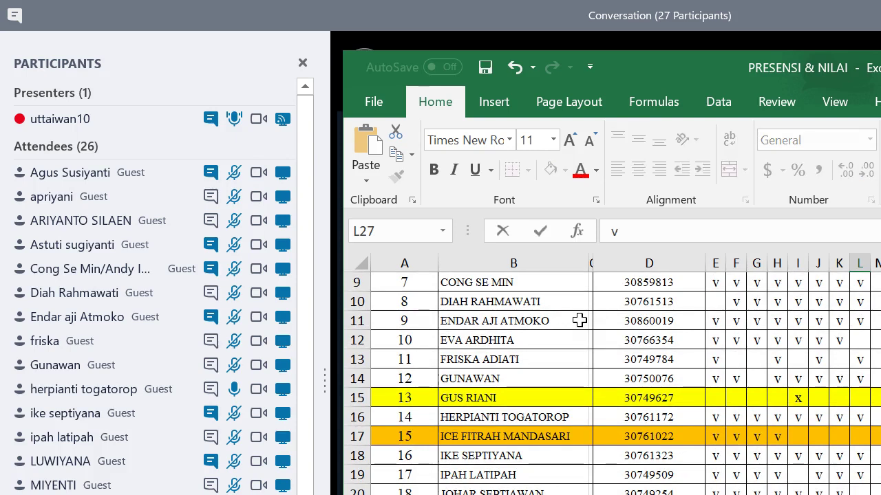
key("Return")
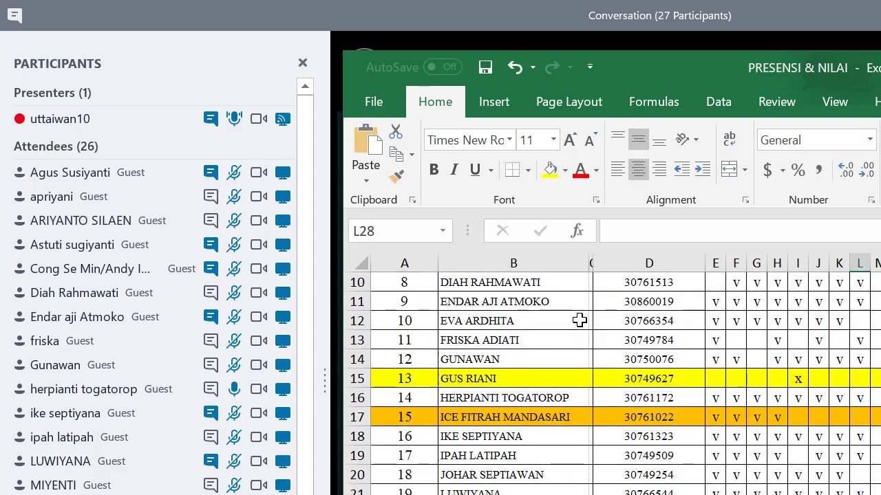
Enter "v" for meeting 8 in cells L28, L29 and L31, leaving L30 blank.
type("v")
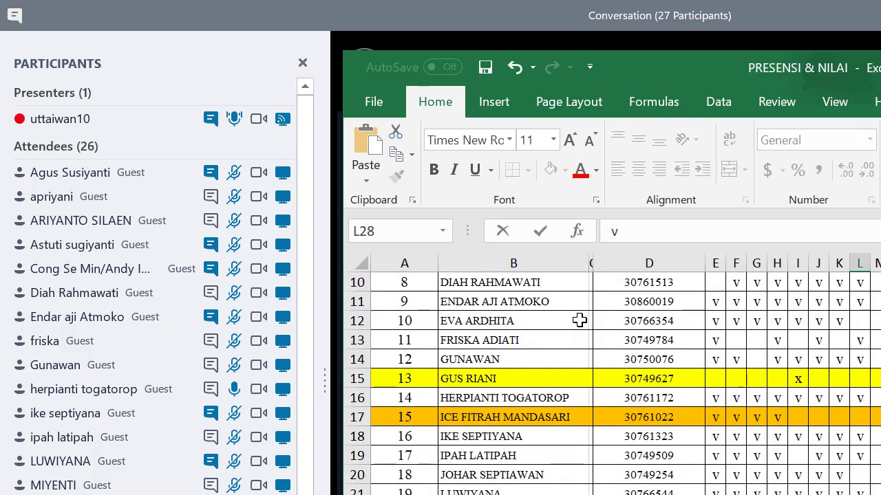
key("Return")
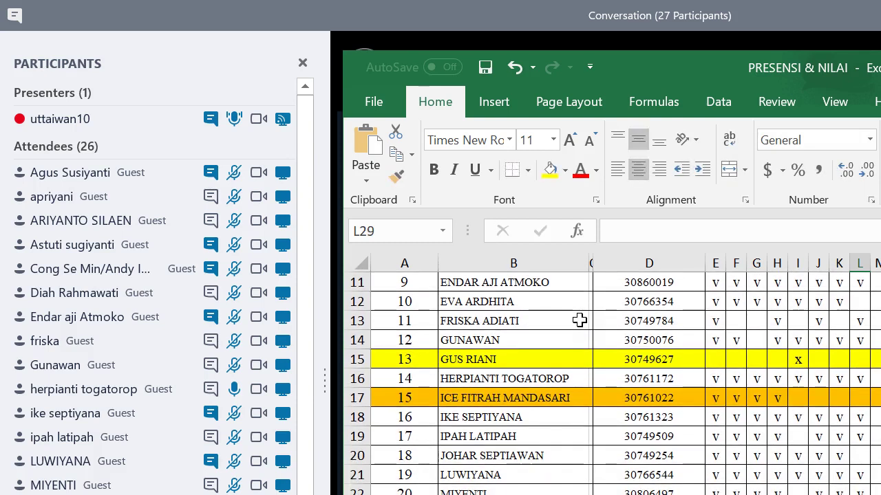
type("v")
key("Return")
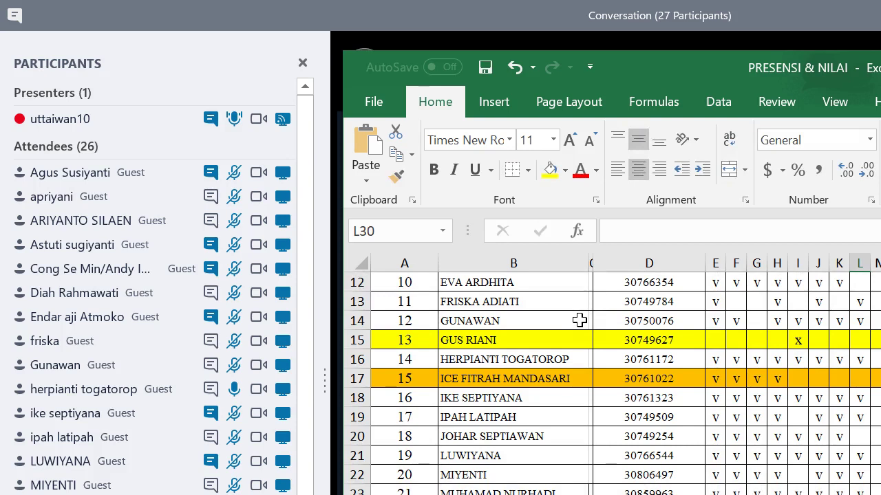
key("Return")
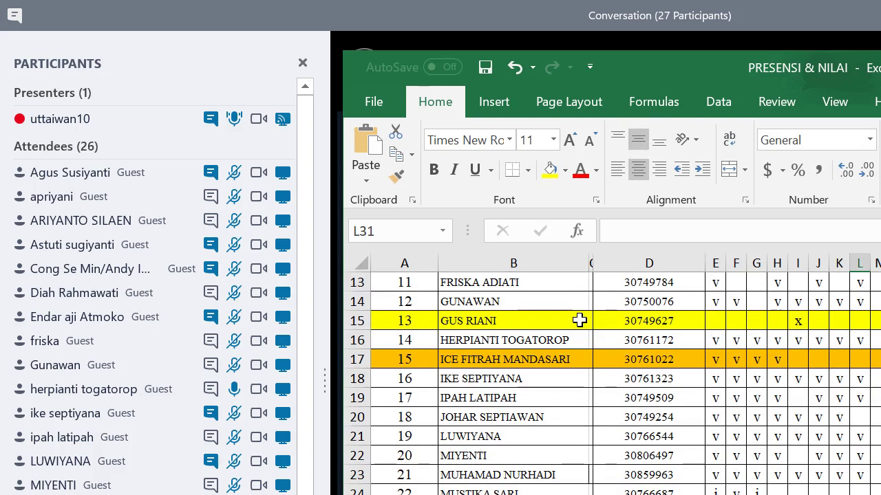
type("v")
key("Return")
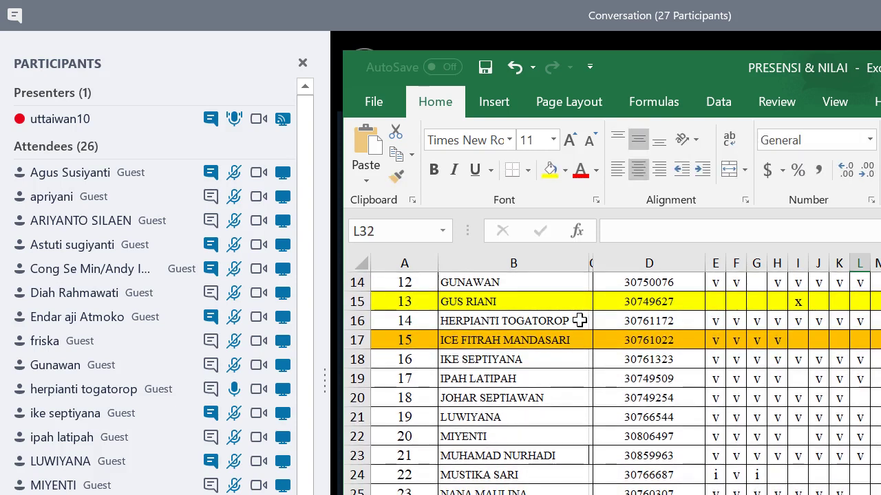
Check the lower part of the Skype participant list and enter the meeting 8 mark "v" in cell L32 of the workbook.
left_click(205, 269)
scroll(206, 330, "down", 2)
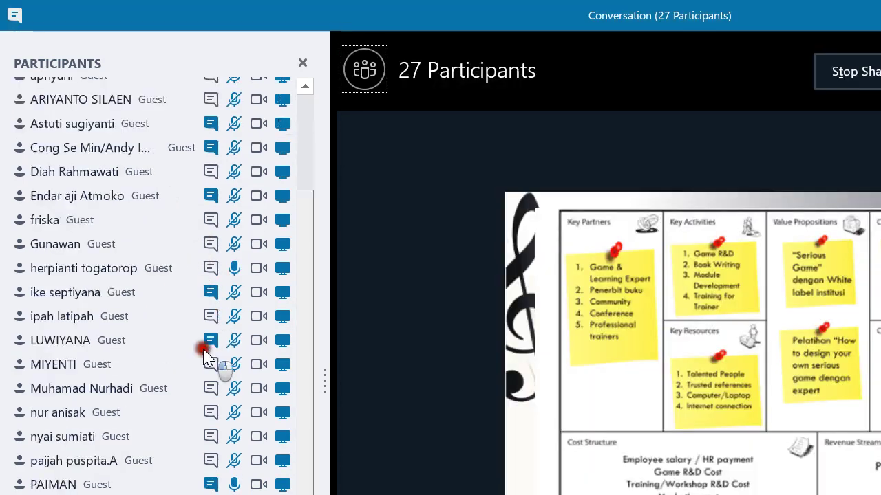
left_click(623, 490)
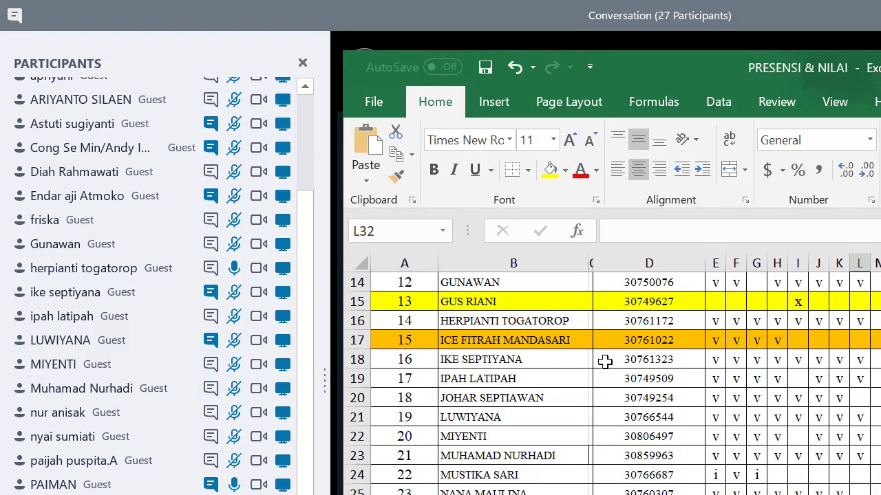
type("v")
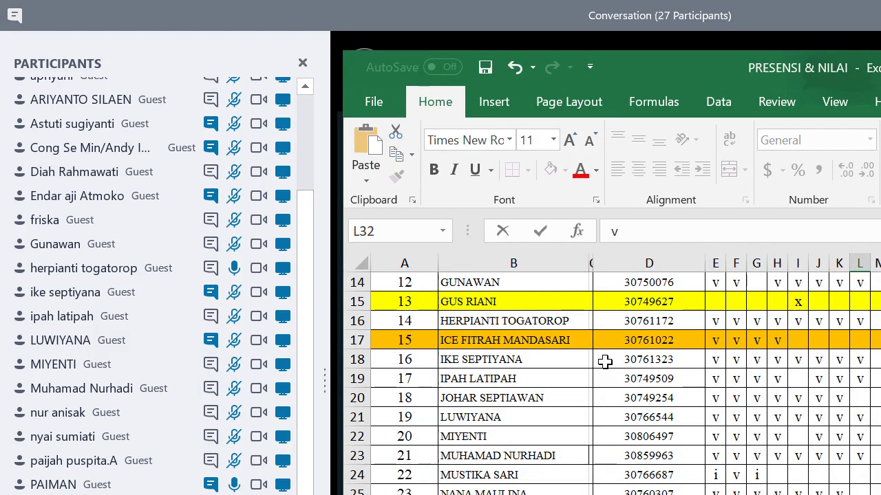
key("Return")
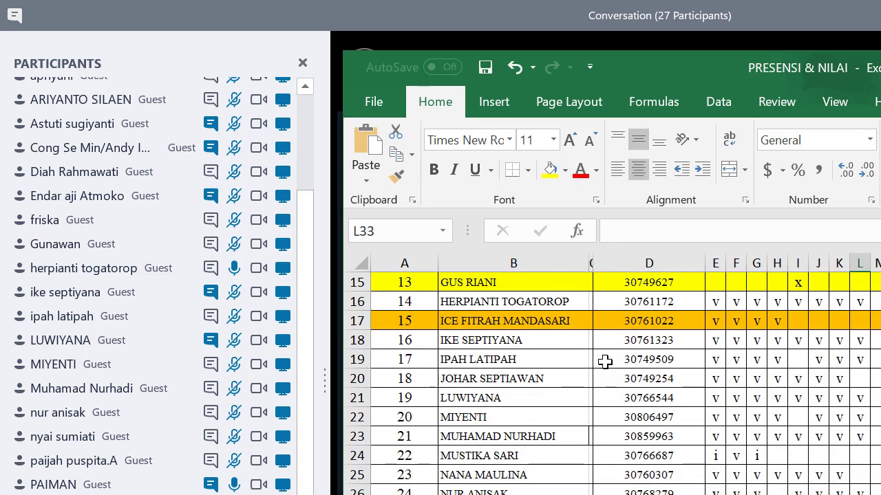
Enter the attendance mark "v" for meeting 8 in cells L33, L34 and L35.
type("v")
key("Return")
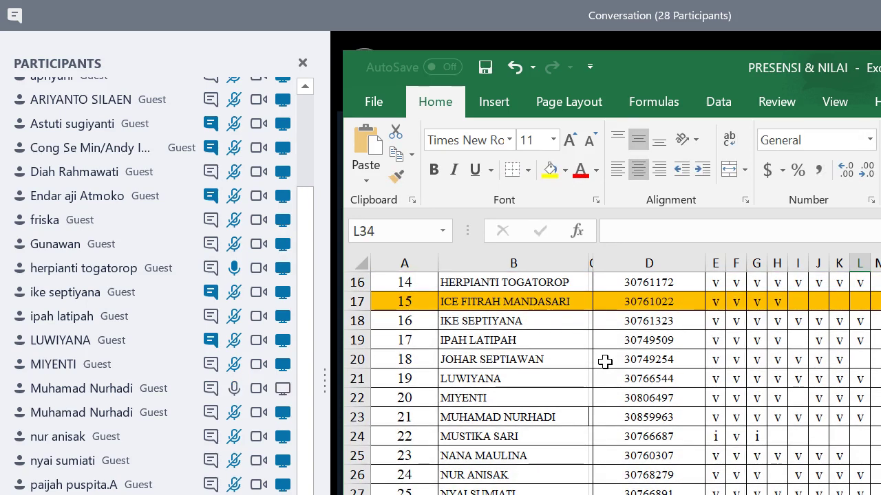
type("v")
key("Return")
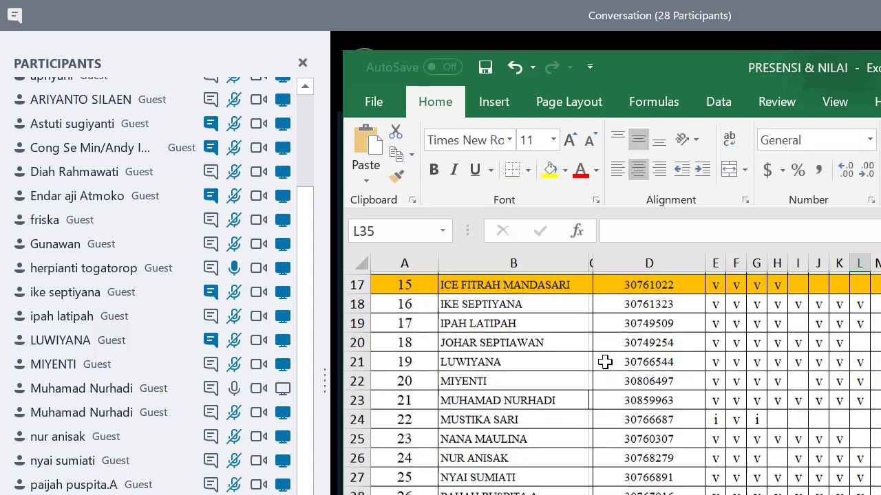
type("v")
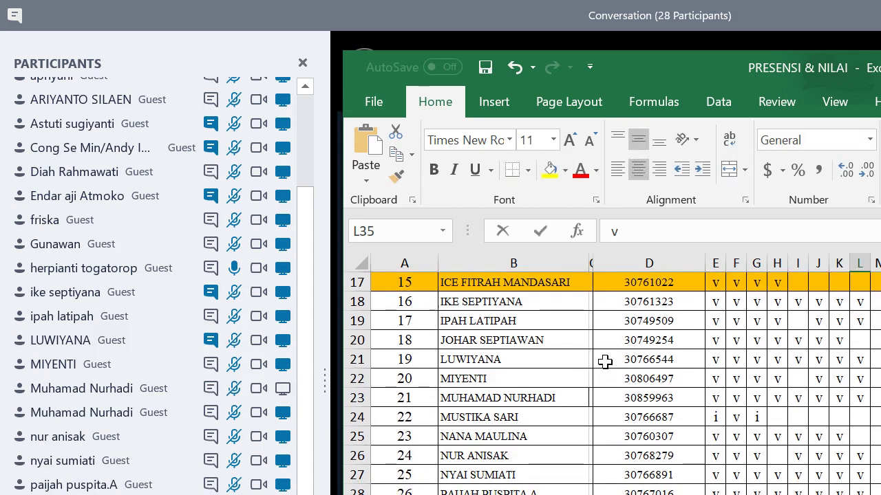
key("Return")
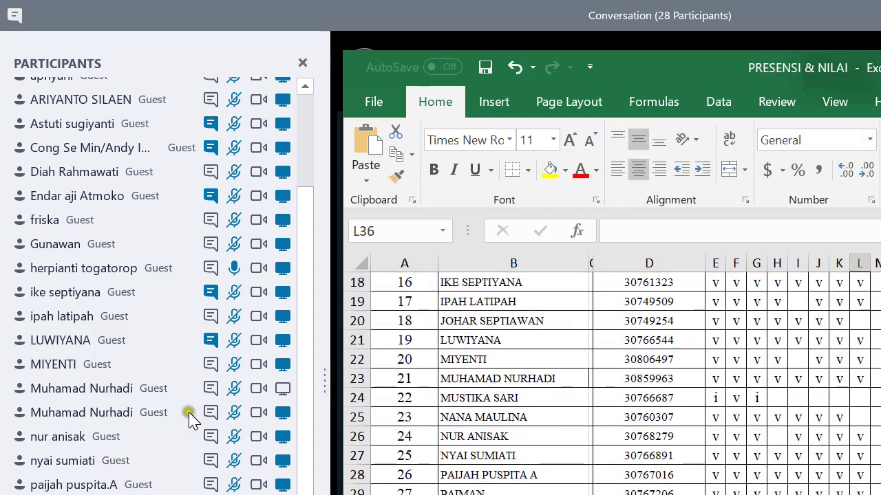
Recheck the Skype participant list, enter "v" in cell L36 of the attendance workbook and save it.
left_click(204, 428)
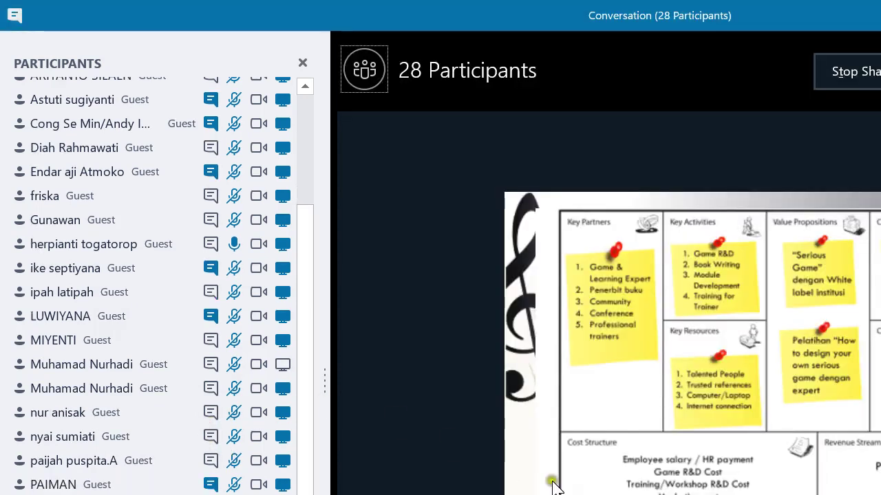
key("alt+Tab")
type("v")
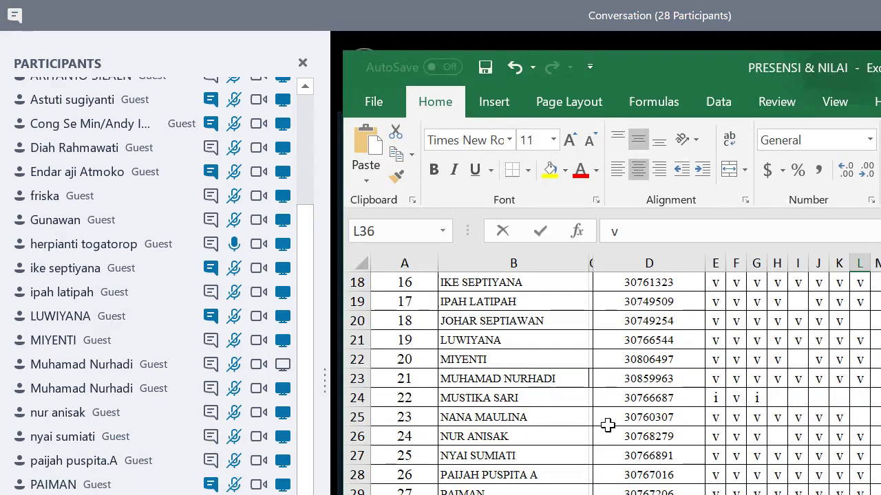
key("ctrl+s")
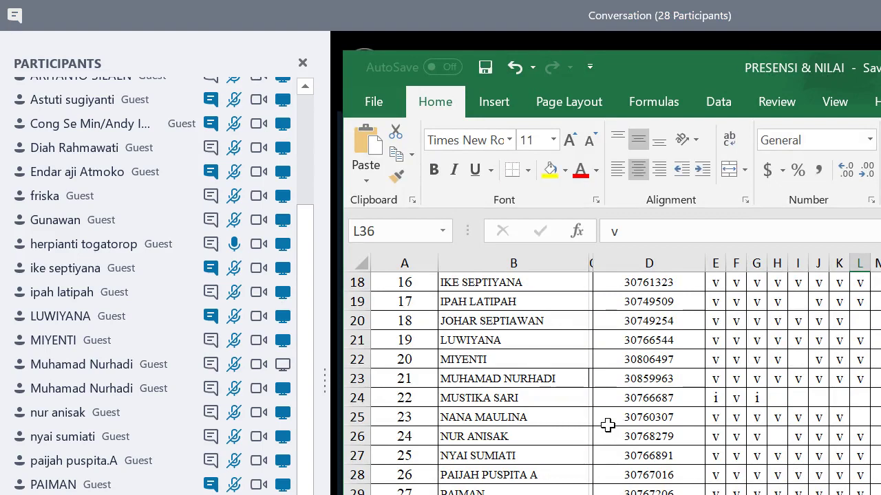
Switch to the Skype for Business meeting, advance the shared presentation to the closing "Thank" slide and return to the start of the participant list.
key("alt+Tab")
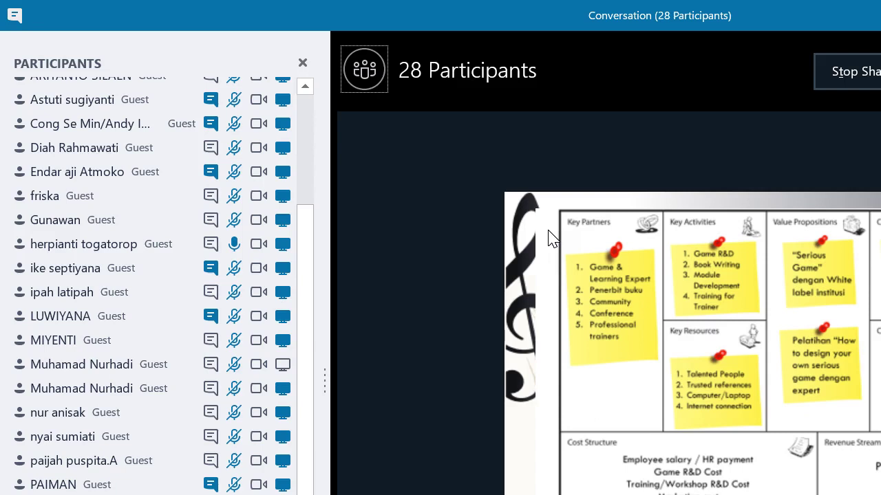
left_click(591, 433)
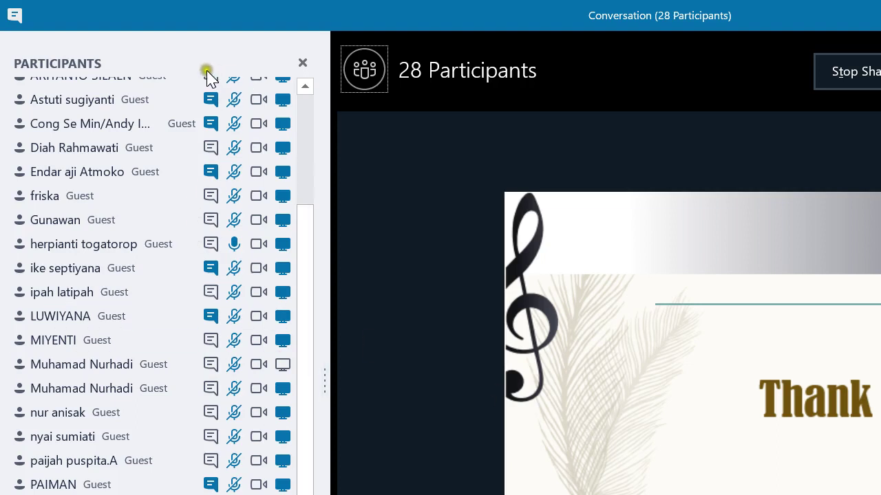
scroll(208, 76, "up", 4)
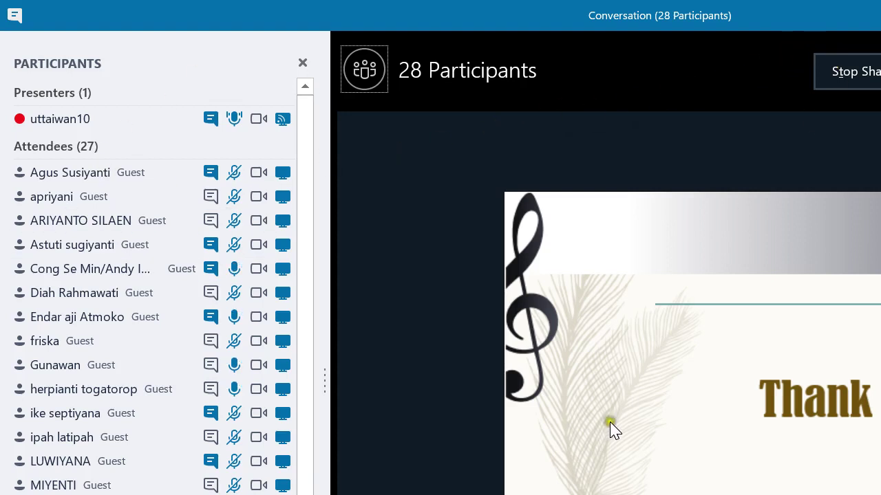
Bring up the Debut Video Capture Software window over the Skype for Business meeting.
left_click(604, 489)
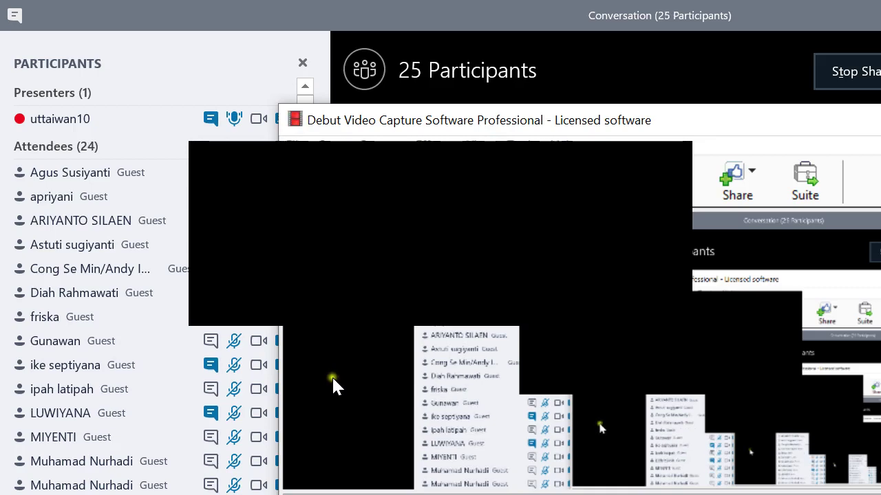
left_click(617, 84)
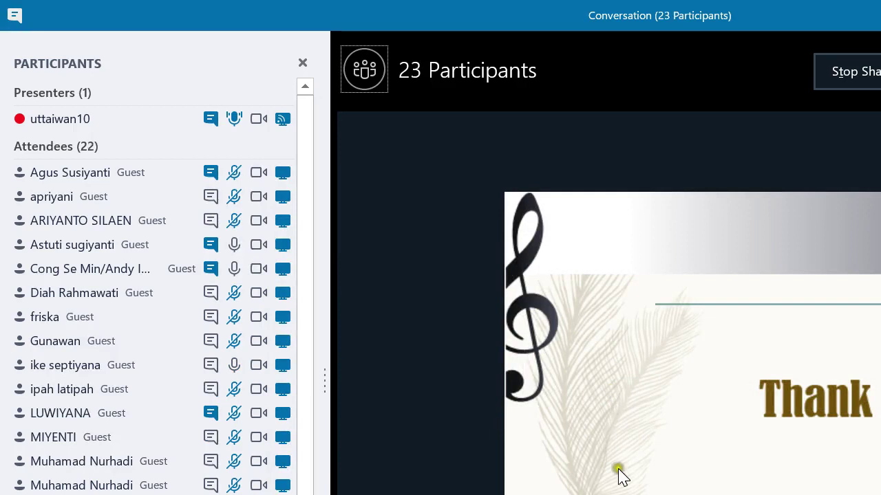
left_click(593, 490)
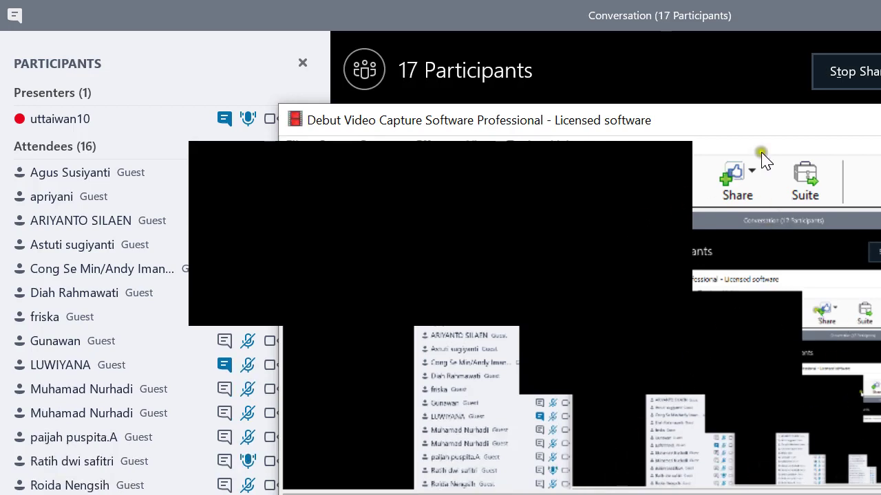
Leave the Skype for Business meeting and switch to the MODUL 7 presentation in PowerPoint.
left_click(872, 11)
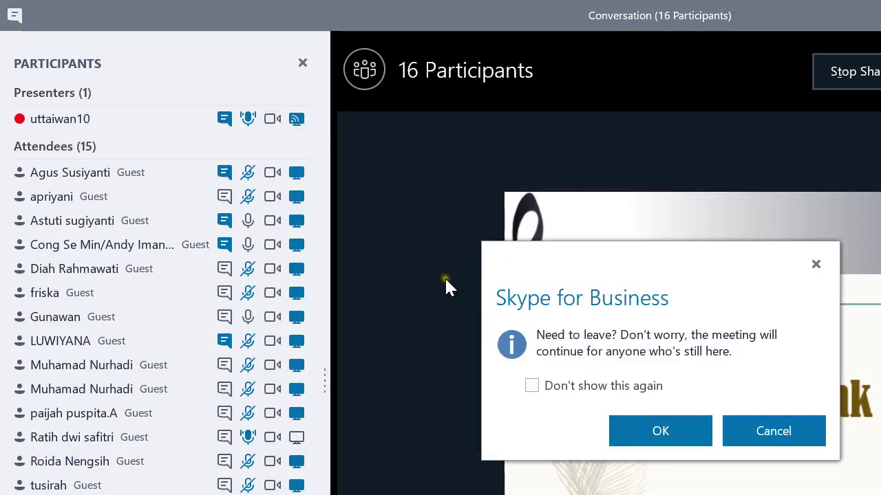
key("Escape")
left_click(580, 419)
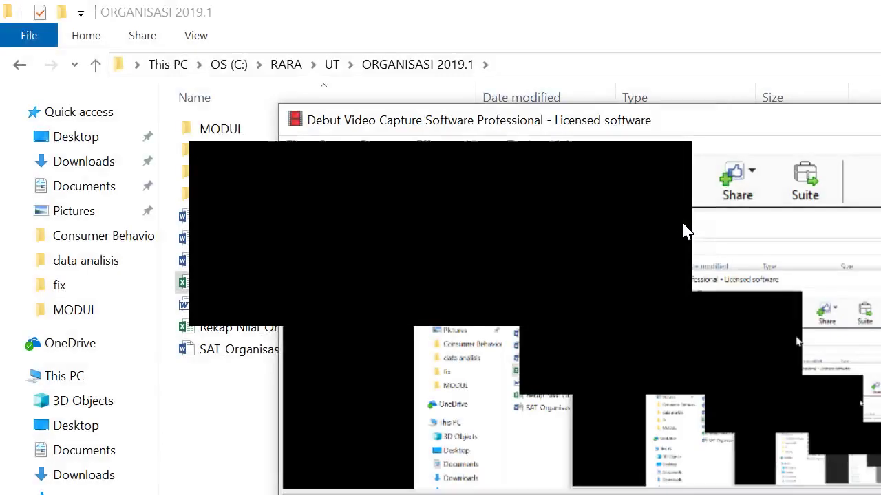
left_click(497, 481)
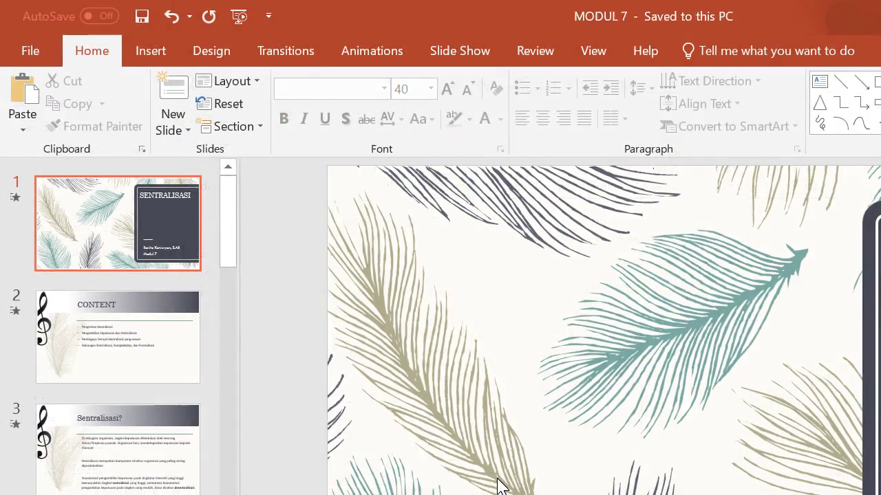